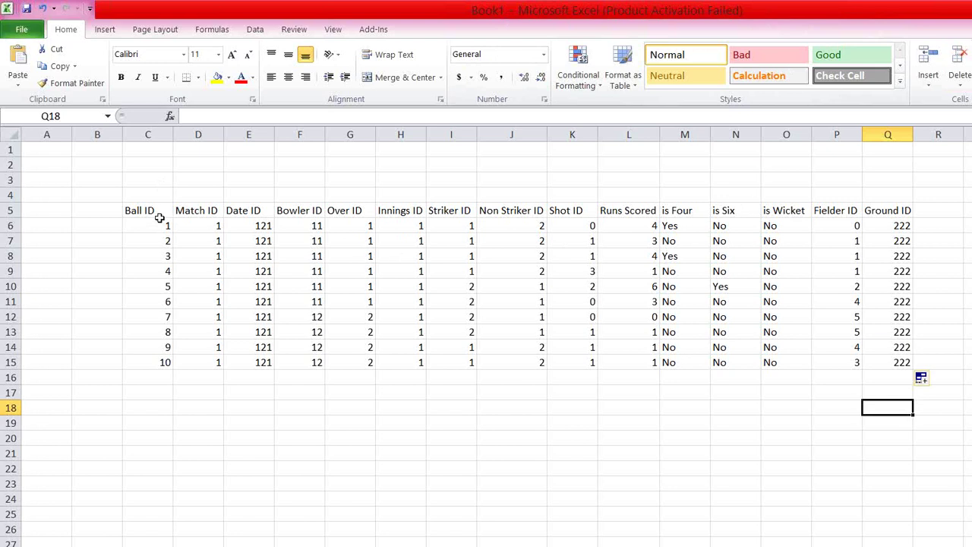
- Select the header cells C5:Q5, from Ball ID to Ground ID, and make them bold
left_click_drag(152, 213, 155, 212)
key("shift+Right")
key("shift+Right")
key("shift+Right")
key("shift+Right")
key("shift+Right")
key("shift+Right")
key("shift+Right")
key("shift+Right")
key("shift+Right")
key("shift+Right")
key("shift+Right")
key("shift+Right")
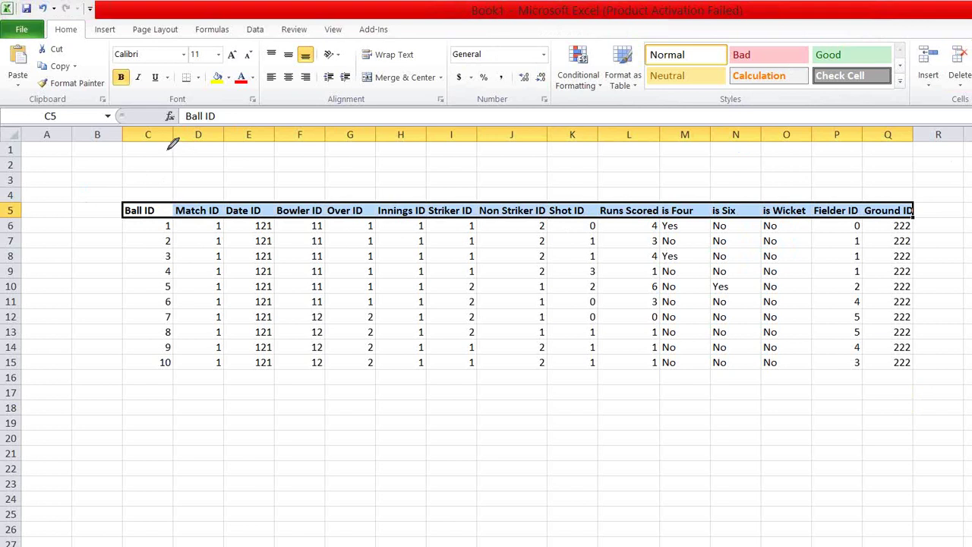
- Draw green arrows over Ball ID, Match ID, Date ID and Bowler ID, plus one long arrow below the table
mouse_move(166, 150)
left_mouse_down()
mouse_move(155, 191)
mouse_move(163, 180)
left_mouse_up()
mouse_move(207, 162)
left_mouse_down()
mouse_move(198, 190)
mouse_move(207, 180)
left_mouse_up()
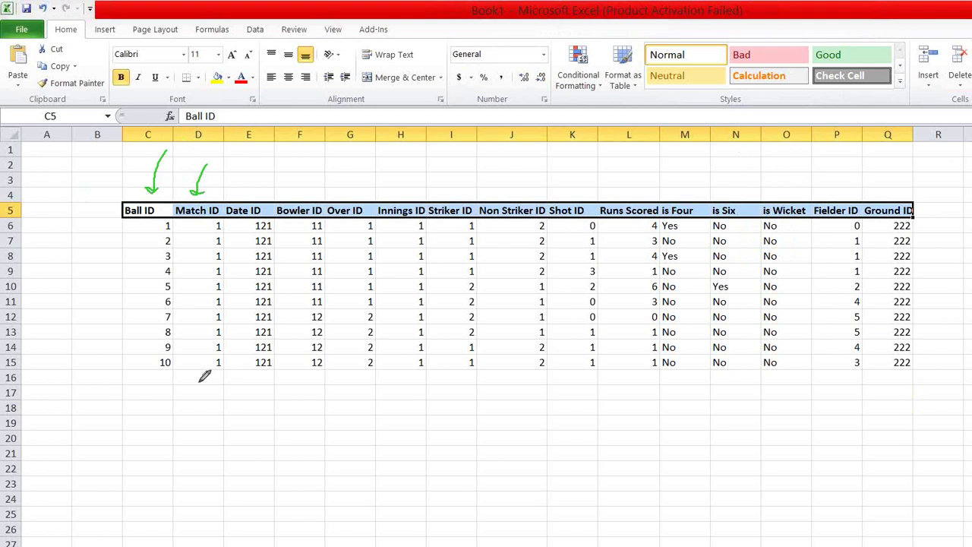
mouse_move(200, 382)
left_mouse_down()
mouse_move(134, 522)
mouse_move(148, 521)
left_mouse_up()
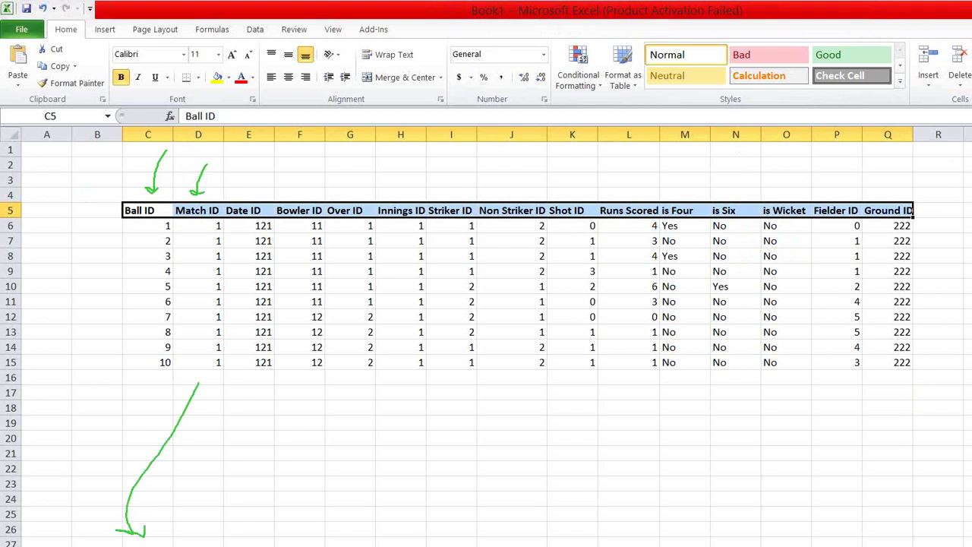
left_click(161, 529)
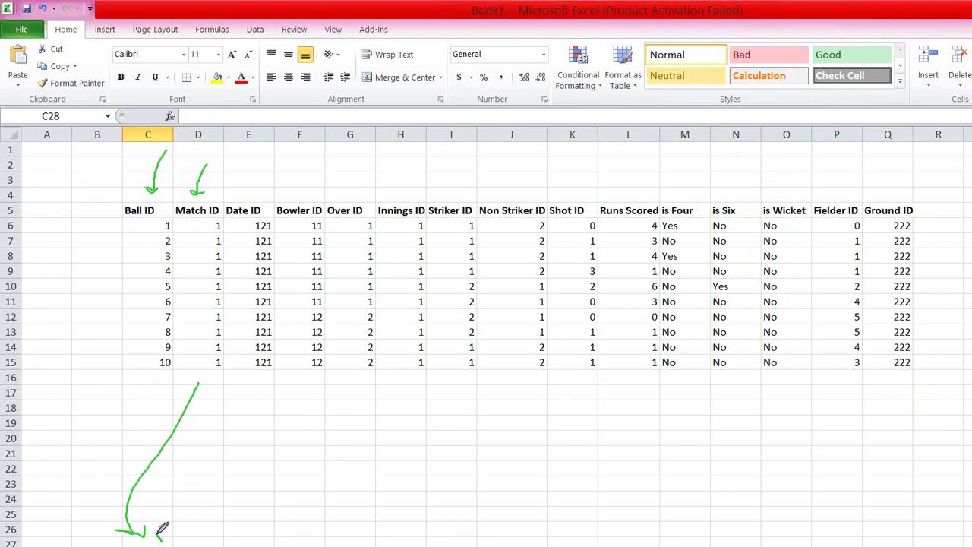
left_click_drag(162, 528, 177, 530)
mouse_move(257, 168)
left_mouse_down()
mouse_move(249, 194)
mouse_move(257, 182)
left_mouse_up()
mouse_move(304, 170)
left_mouse_down()
mouse_move(300, 195)
mouse_move(305, 183)
left_mouse_up()
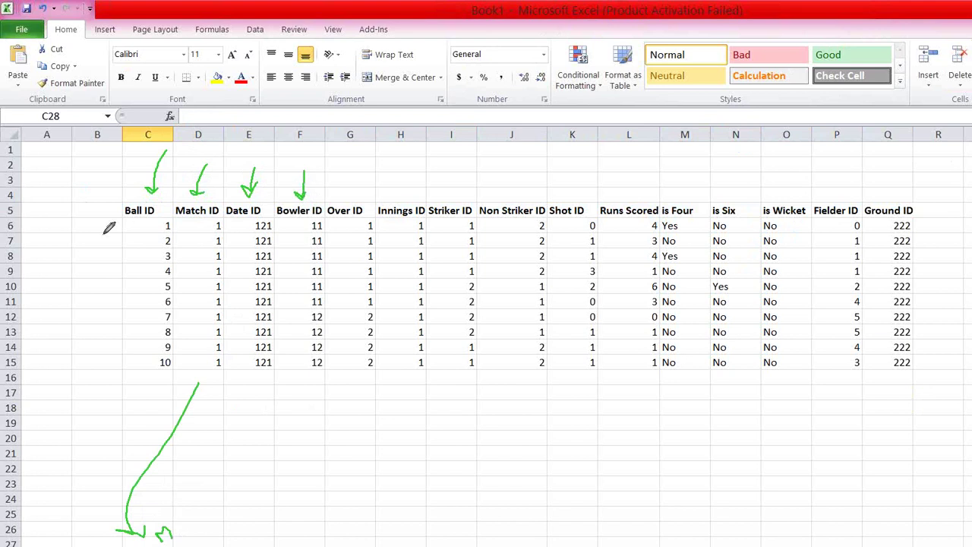
- Point an arrow at rows 6–7, mark Over ID, Innings ID and Striker ID, and add two long arrows below
mouse_move(68, 228)
left_mouse_down()
mouse_move(106, 226)
mouse_move(93, 243)
mouse_move(104, 245)
left_mouse_up()
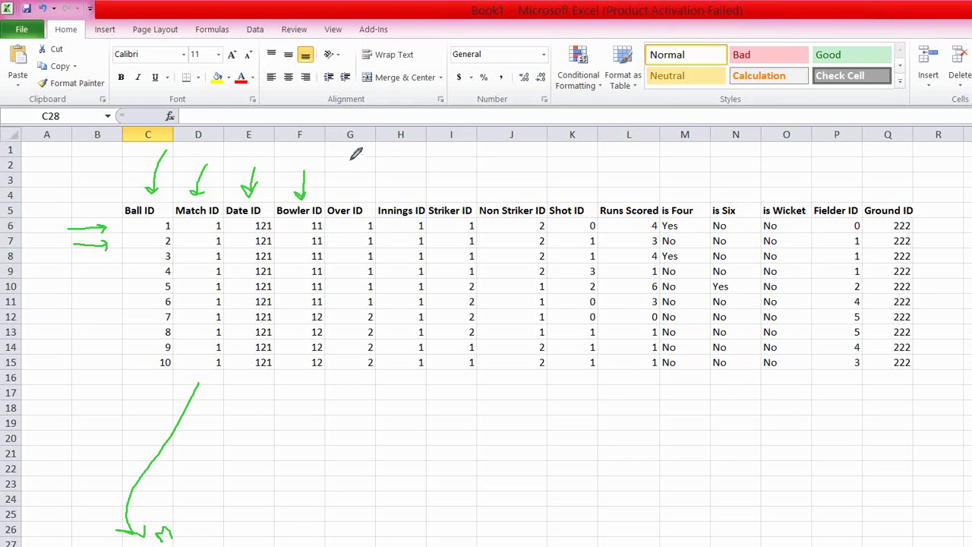
left_click_drag(349, 164, 344, 204)
mouse_move(405, 169)
left_mouse_down()
mouse_move(406, 202)
mouse_move(392, 194)
mouse_move(415, 190)
left_mouse_up()
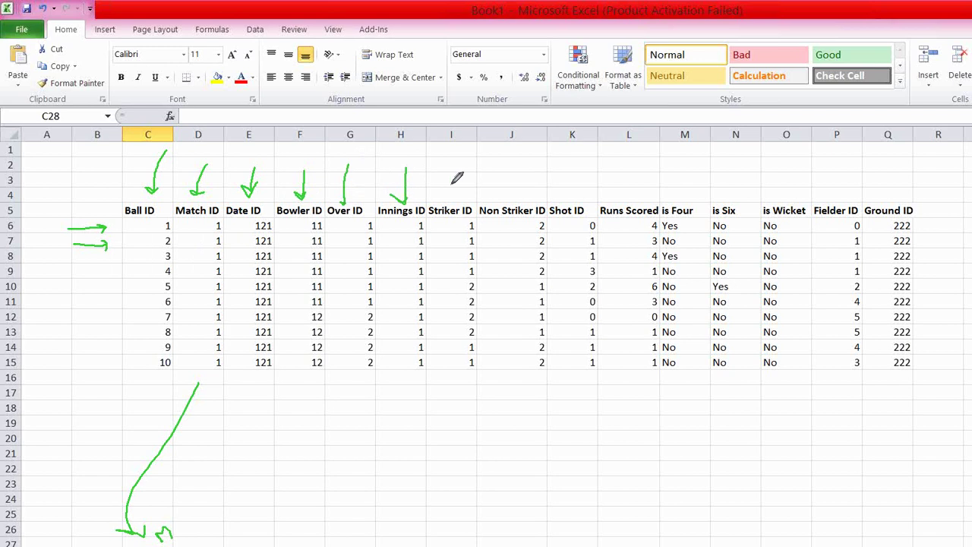
mouse_move(448, 178)
left_mouse_down()
mouse_move(449, 192)
mouse_move(454, 185)
left_mouse_up()
mouse_move(462, 374)
left_mouse_down()
mouse_move(433, 428)
mouse_move(329, 496)
mouse_move(345, 509)
mouse_move(295, 514)
mouse_move(281, 494)
mouse_move(293, 514)
left_mouse_up()
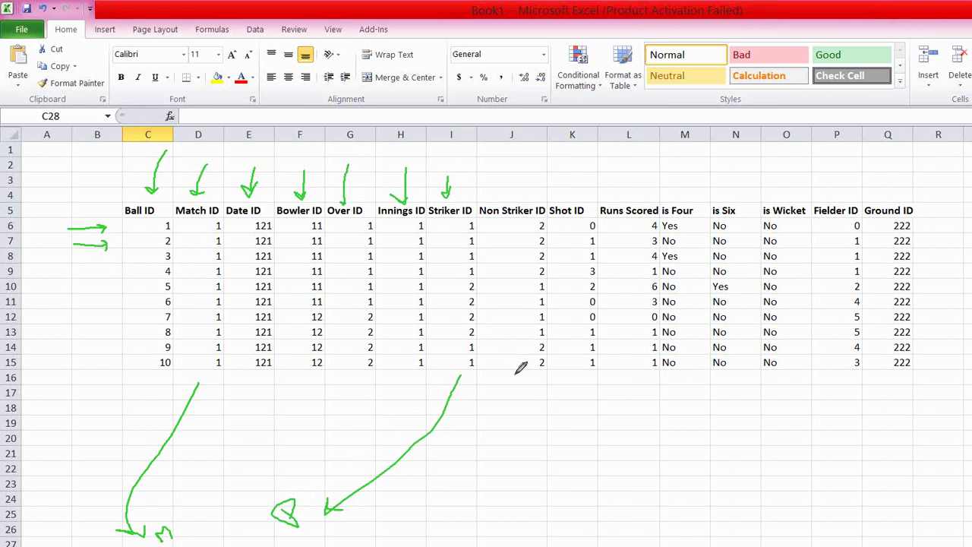
mouse_move(516, 373)
left_mouse_down()
mouse_move(545, 474)
mouse_move(379, 495)
mouse_move(386, 516)
left_mouse_up()
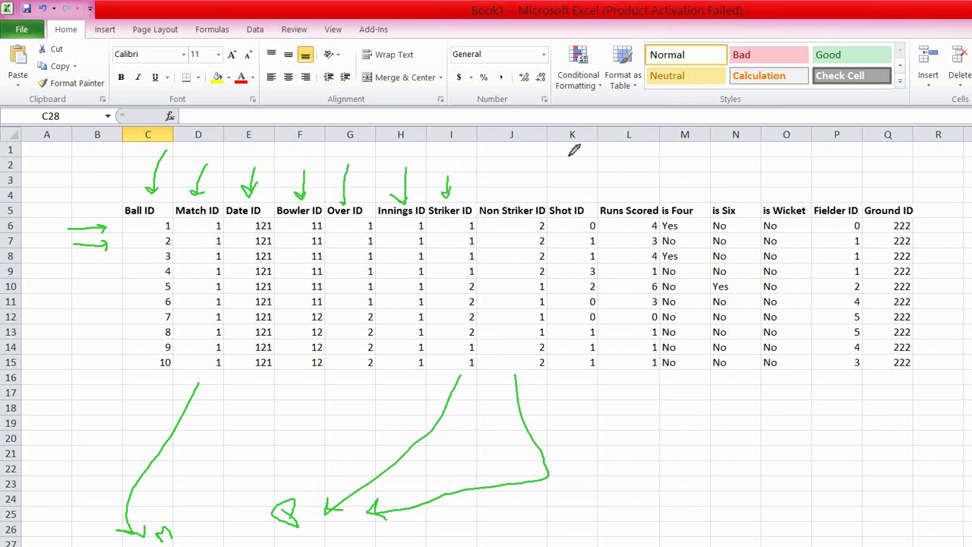
- Draw arrows over Shot ID, Runs Scored, is Four and Fielder ID, and circle the Yes in N10
mouse_move(569, 157)
left_mouse_down()
mouse_move(569, 188)
mouse_move(581, 181)
left_mouse_up()
left_click_drag(634, 167, 634, 191)
mouse_move(691, 164)
left_mouse_down()
mouse_move(686, 187)
mouse_move(695, 182)
left_mouse_up()
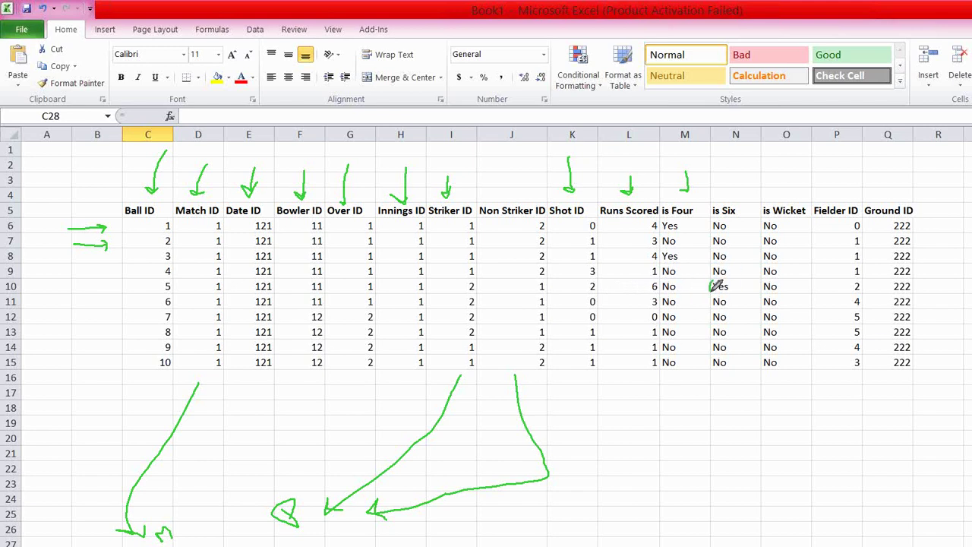
mouse_move(713, 282)
left_mouse_down()
mouse_move(737, 282)
mouse_move(727, 272)
left_mouse_up()
mouse_move(840, 162)
left_mouse_down()
mouse_move(839, 188)
mouse_move(846, 178)
mouse_move(887, 182)
left_mouse_up()
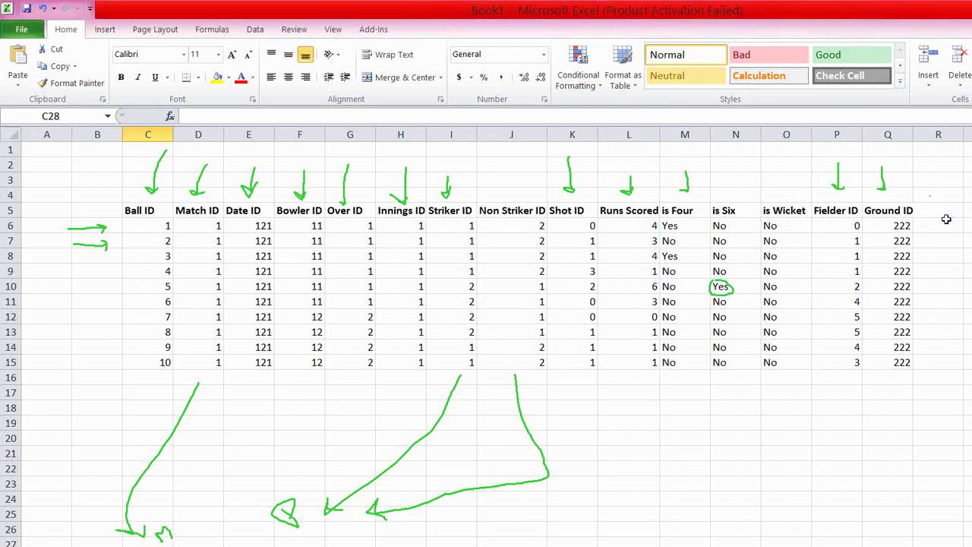
- Copy the block M5:O15 holding is Four, is Six and is Wicket
left_click(684, 212)
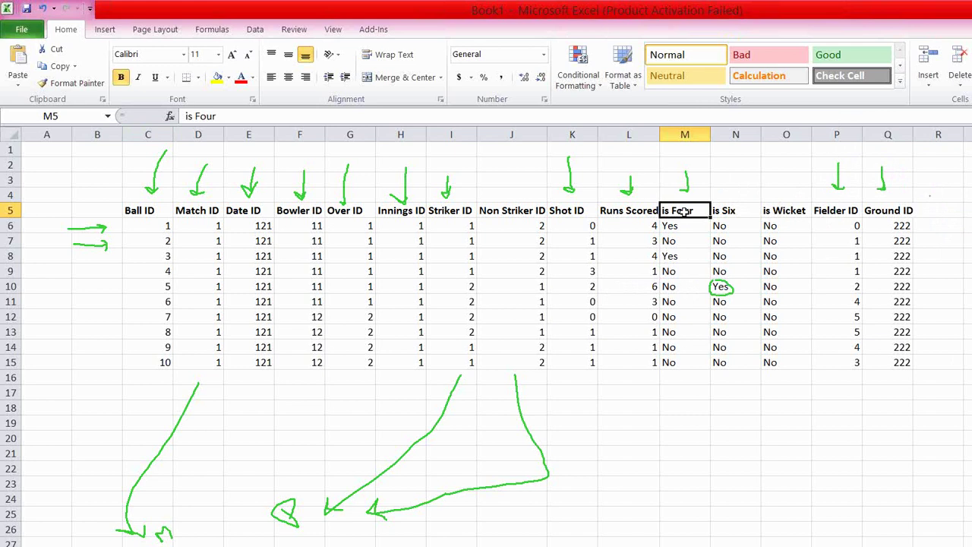
key("shift+Right")
key("shift+Right")
key("shift+Down")
key("shift+Down")
key("shift+Down")
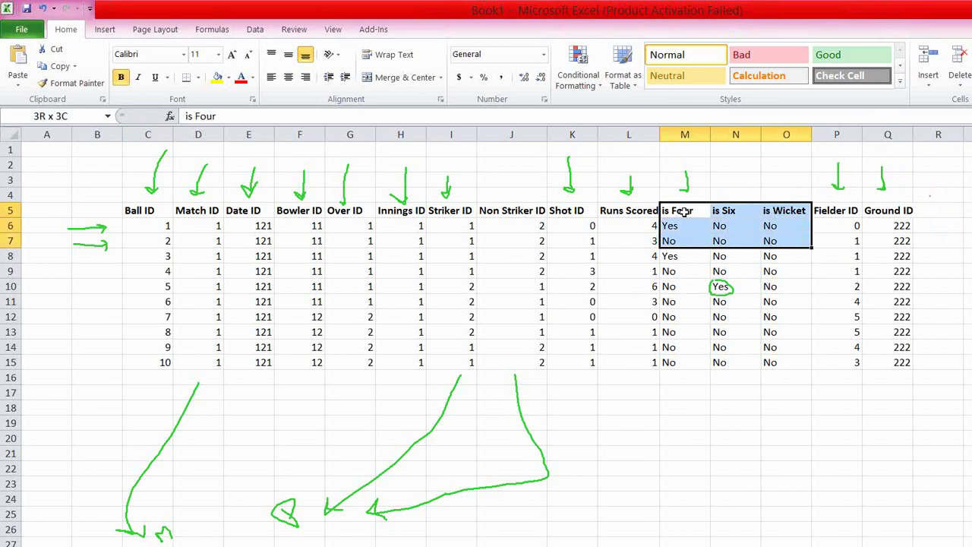
key("shift+Down")
key("shift+Down")
key("shift+Down")
key("shift+Down")
key("shift+Down")
key("shift+Down")
key("shift+Down")
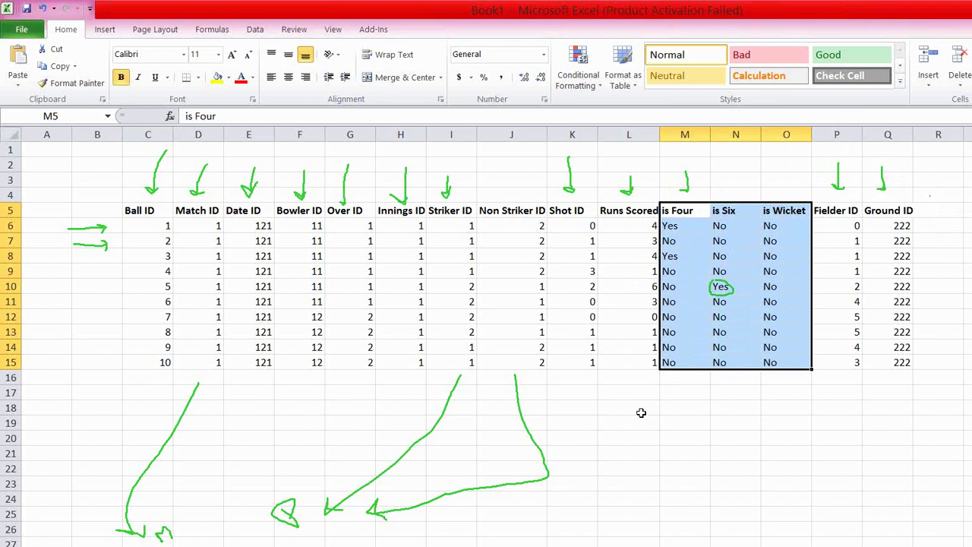
key("ctrl+c")
- Paste the indicator columns at M22 and put the header 'Junk ID' in L22
left_click(663, 474)
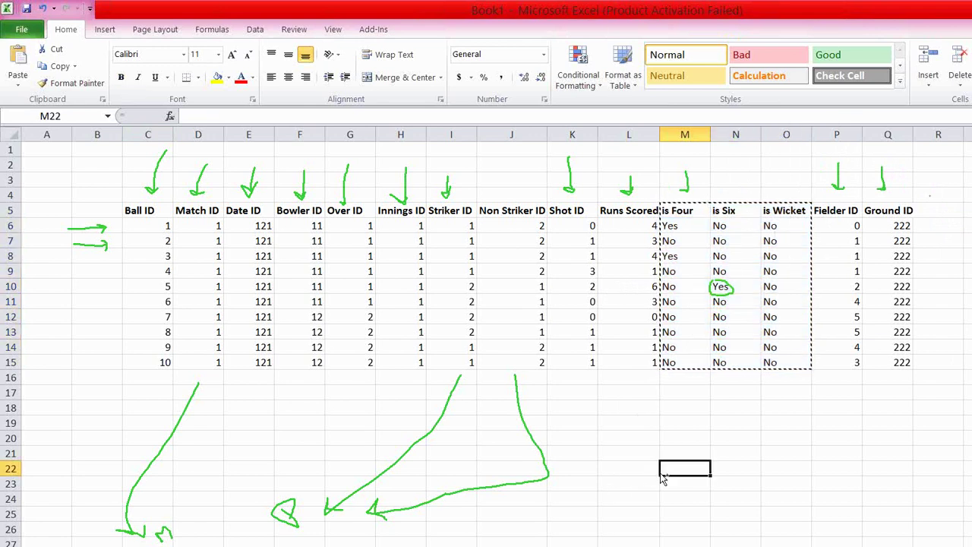
key("ctrl+v")
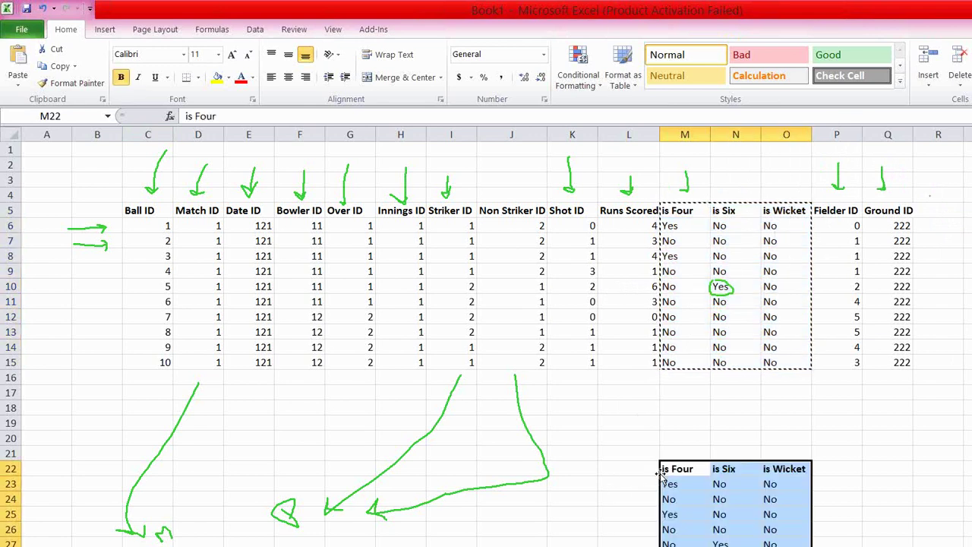
left_click(606, 472)
type("Junk")
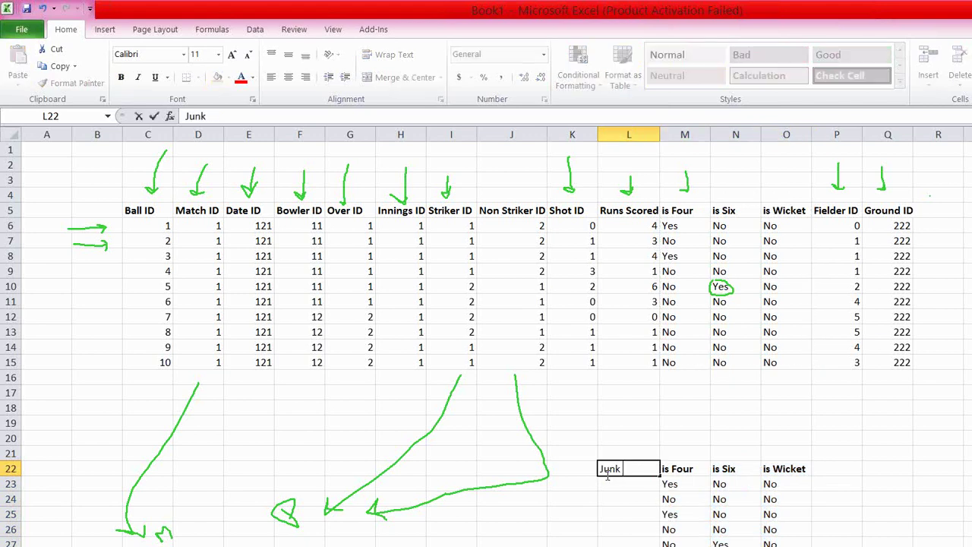
type(" ID")
key("Return")
- Number the Junk ID cells L23:L26 as 1, 2, 3 and 4
type("1")
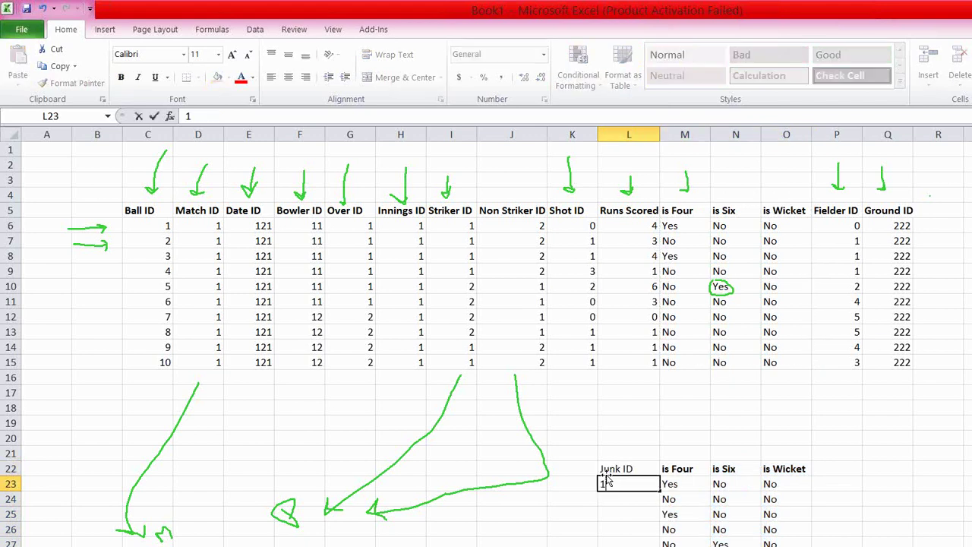
key("Return")
type("2")
key("Return")
type("3")
key("Return")
type("4")
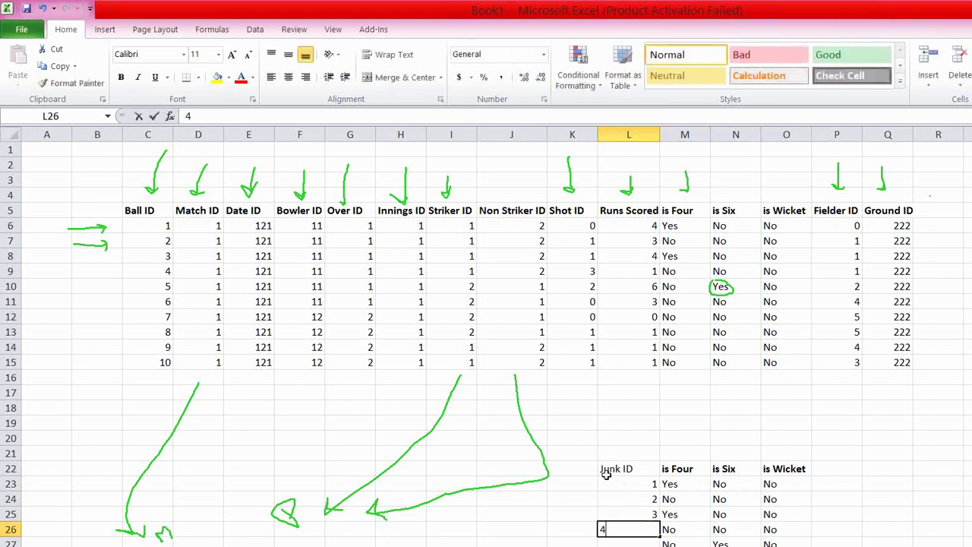
key("Return")
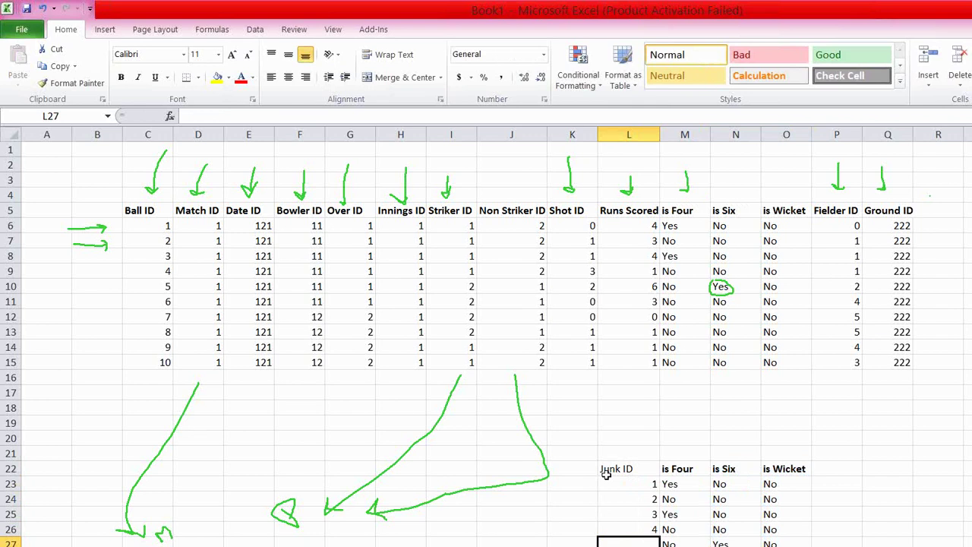
- Review the first two junk rows and set row three to No for is Four and Yes for is Six
left_click(684, 485)
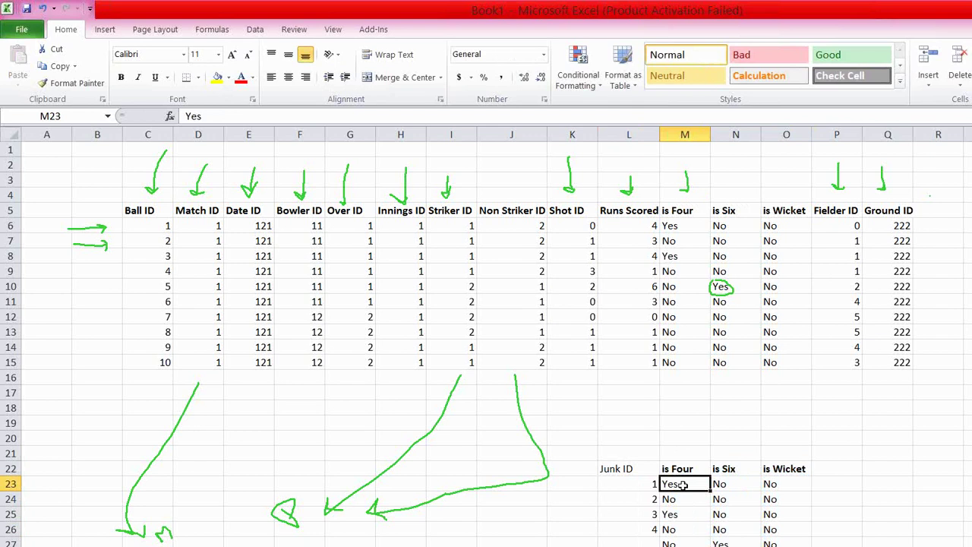
key("shift+Right")
key("shift+Right")
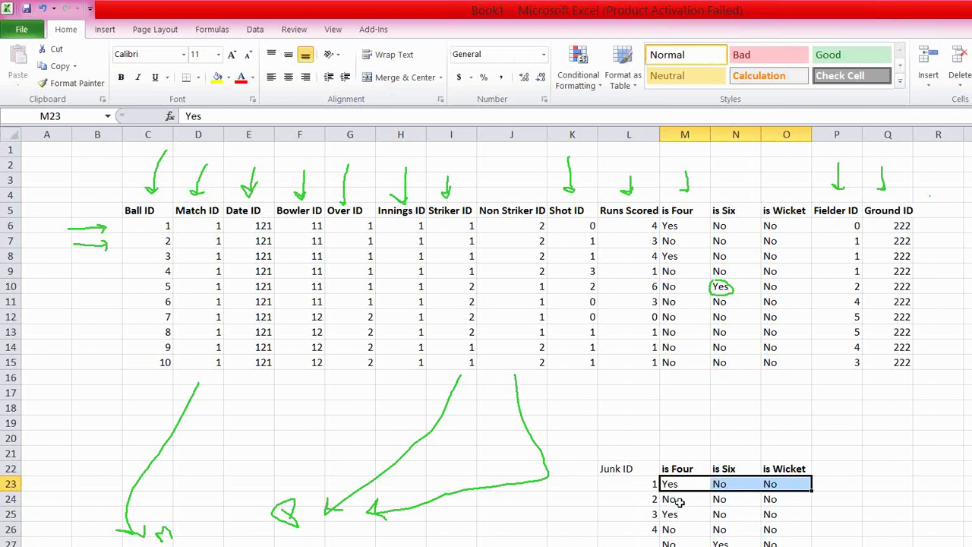
left_click_drag(676, 501, 680, 505)
key("shift+Right")
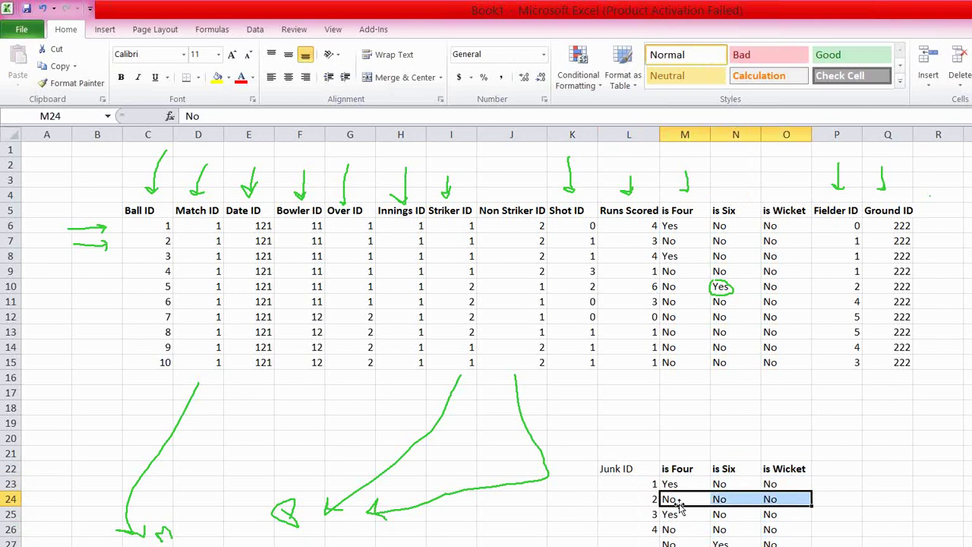
key("Down")
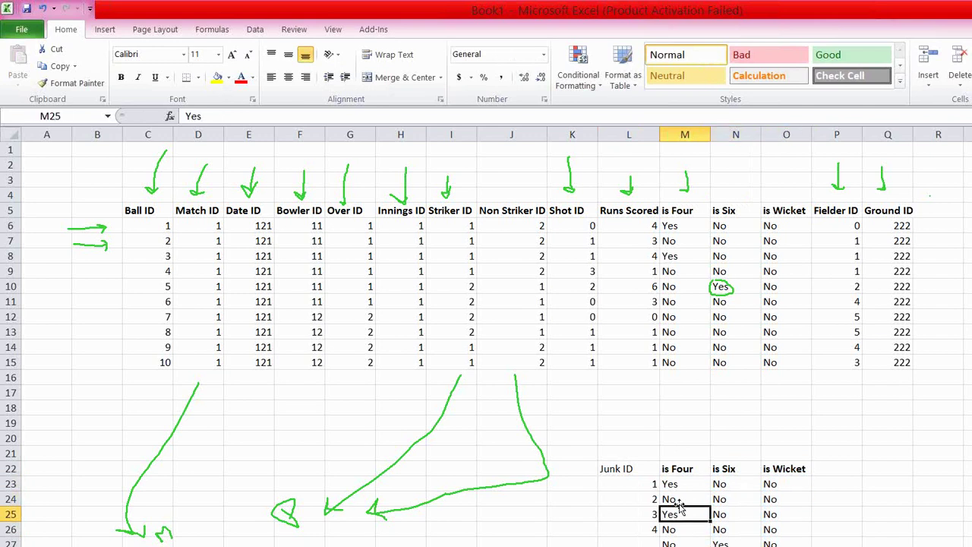
type("No")
key("Tab")
type("Y")
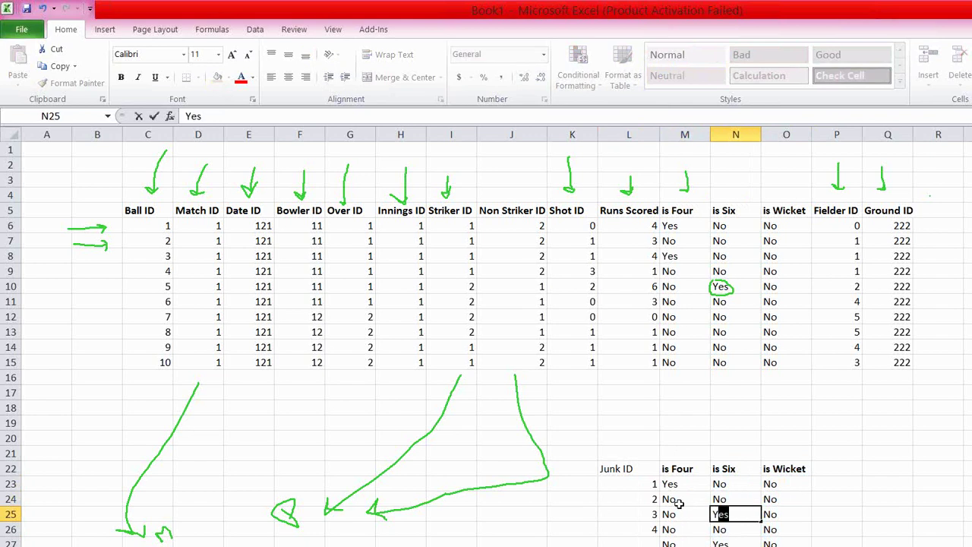
type("es")
key("Tab")
- Set the fourth junk row's is Wicket value to Yes
key("Down")
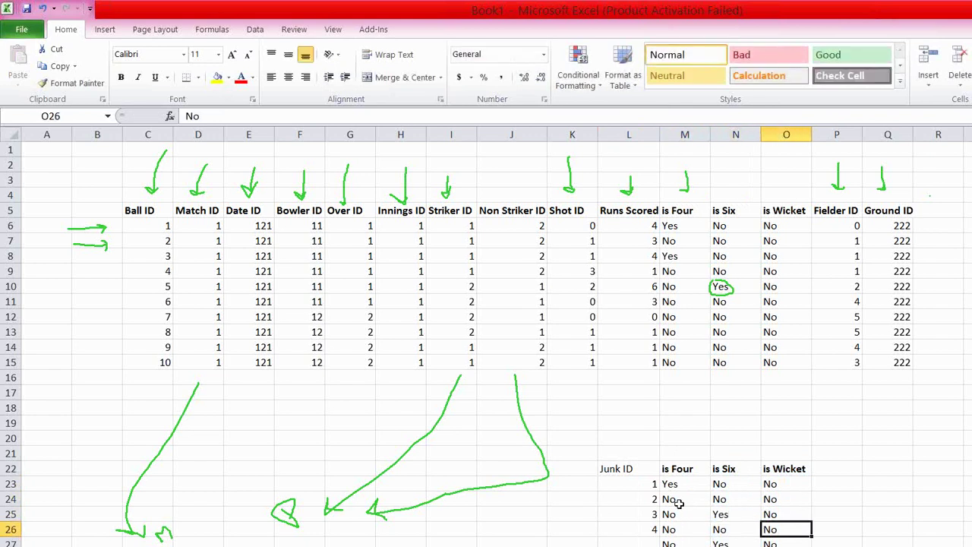
key("Left")
key("Left")
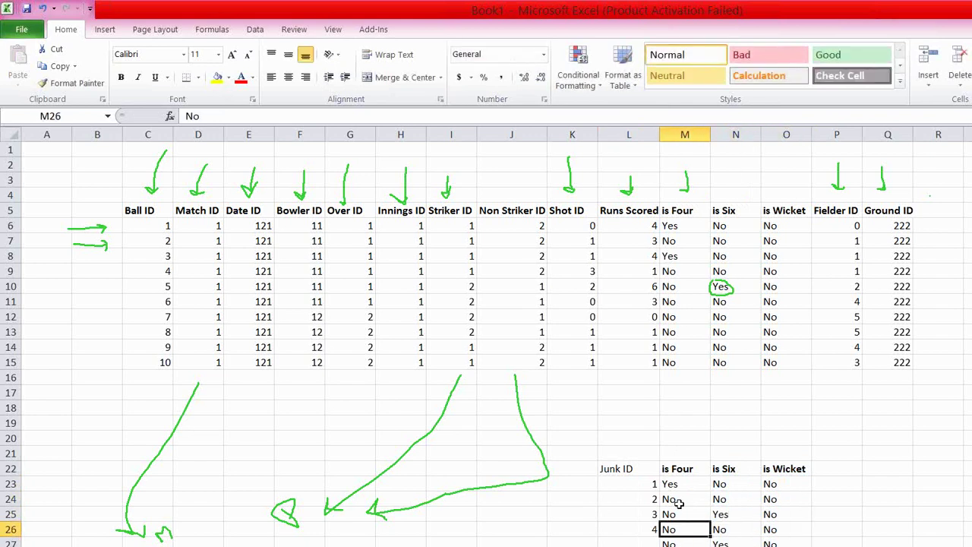
key("Right")
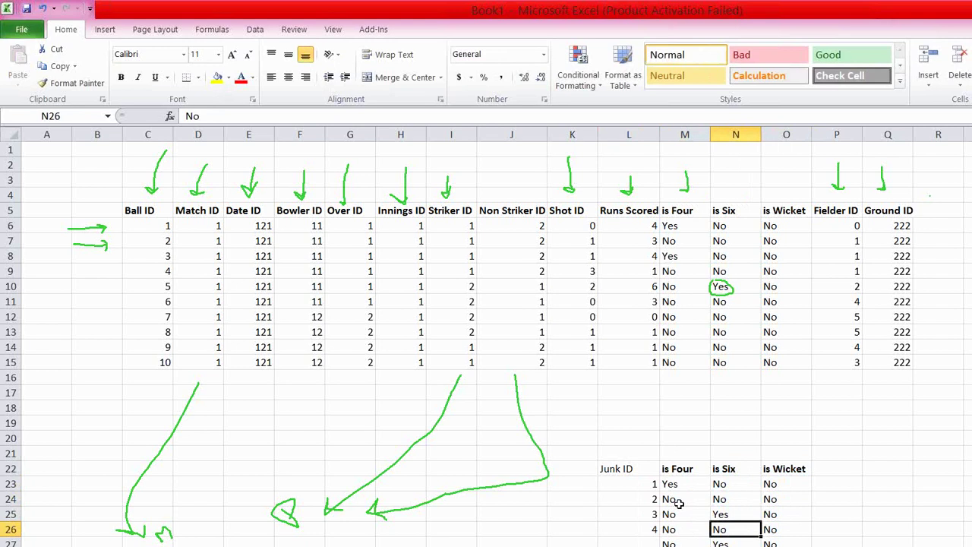
key("Right")
type("Yes")
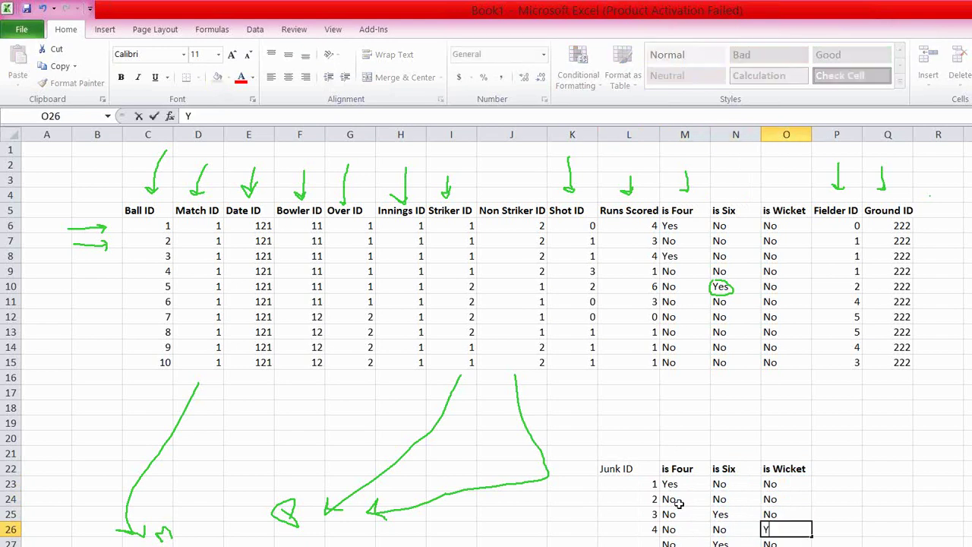
key("Return")
- Clear the leftover Yes/No rows M27:O30 below the four combinations
key("shift+Right")
key("shift+Right")
key("shift+Down")
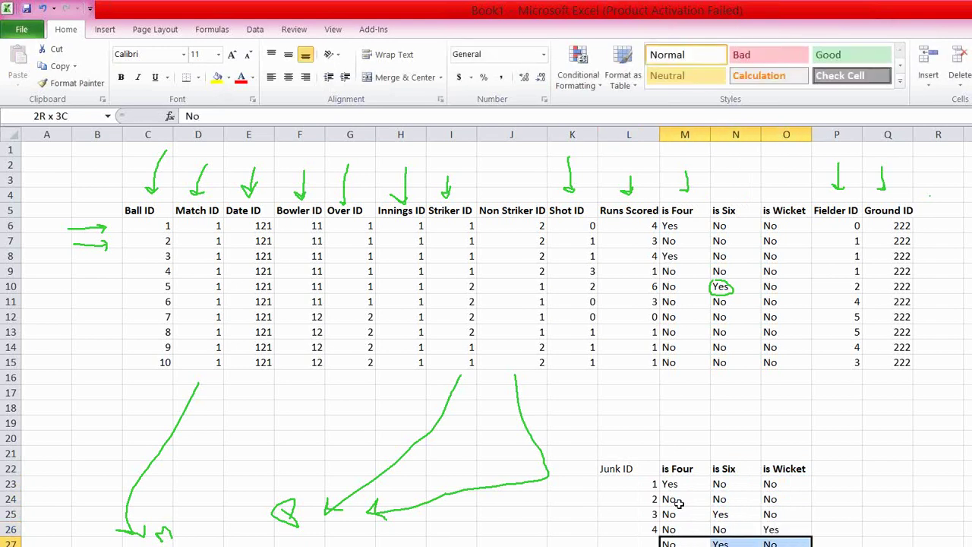
scroll(680, 503, "down", 1)
key("BackSpace")
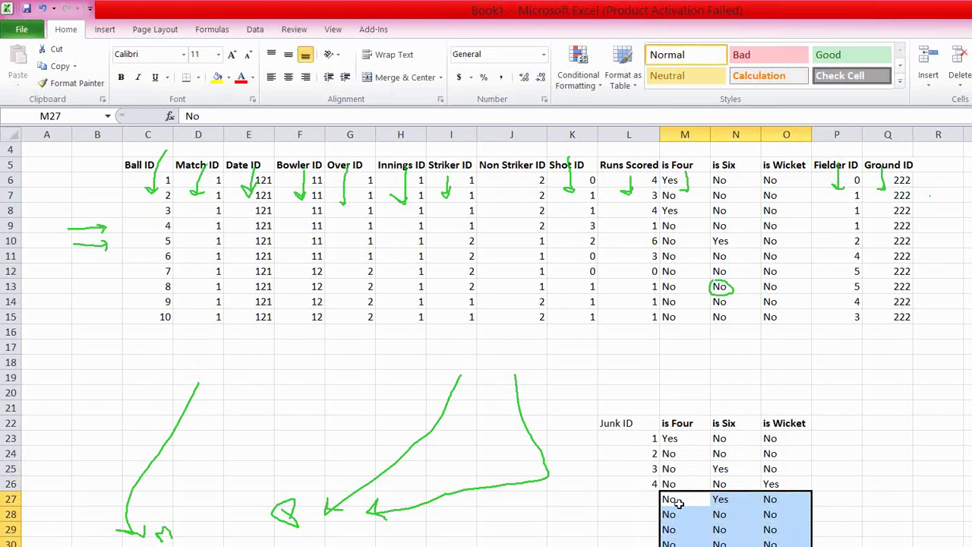
key("Down")
key("Up")
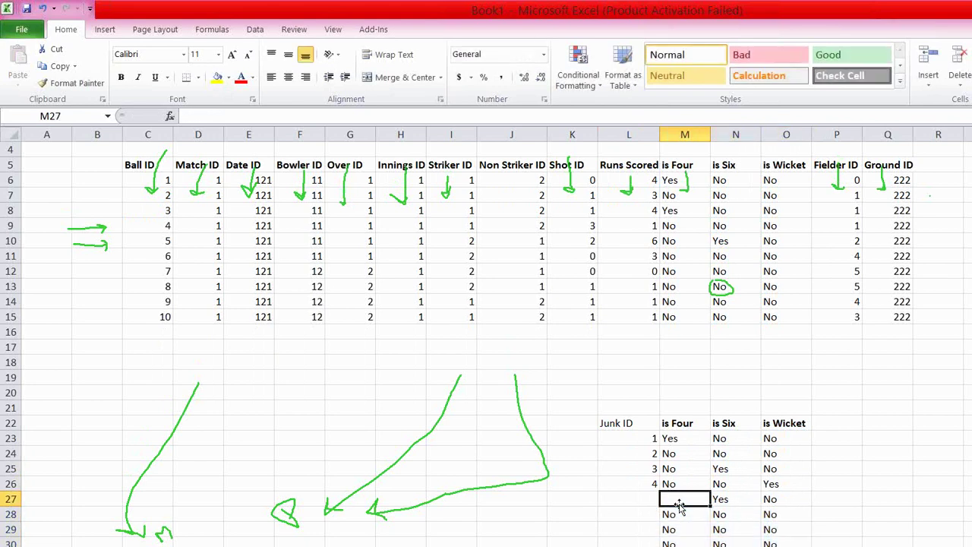
key("shift+Right")
key("shift+Right")
key("shift+Down")
key("shift+Down")
key("shift+Down")
key("shift+Down")
key("BackSpace")
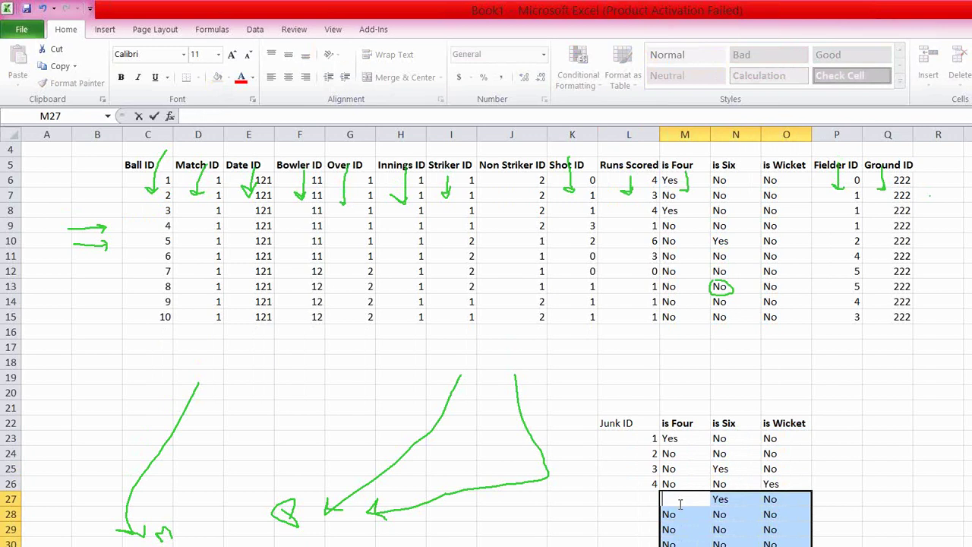
left_click(699, 535)
left_click_drag(683, 497, 782, 546)
key("Delete")
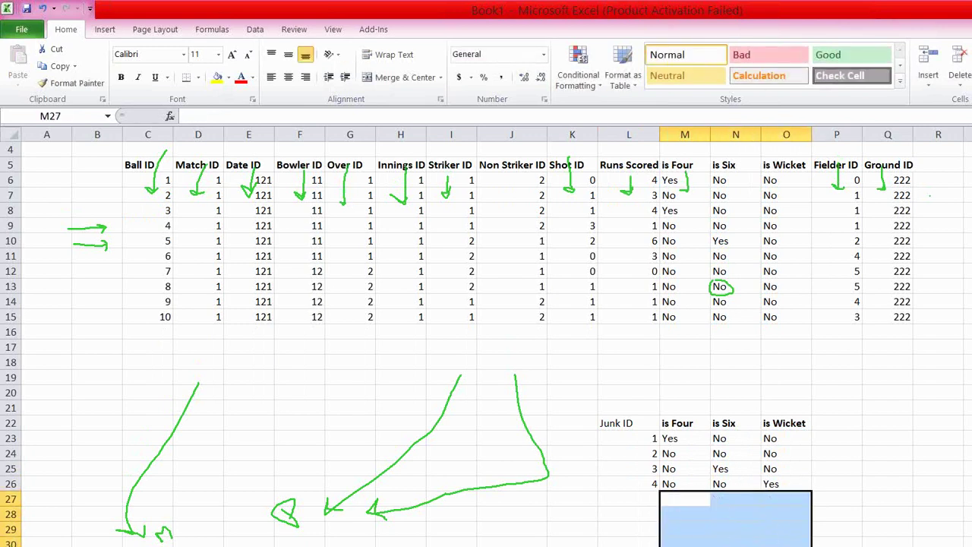
left_click(841, 529)
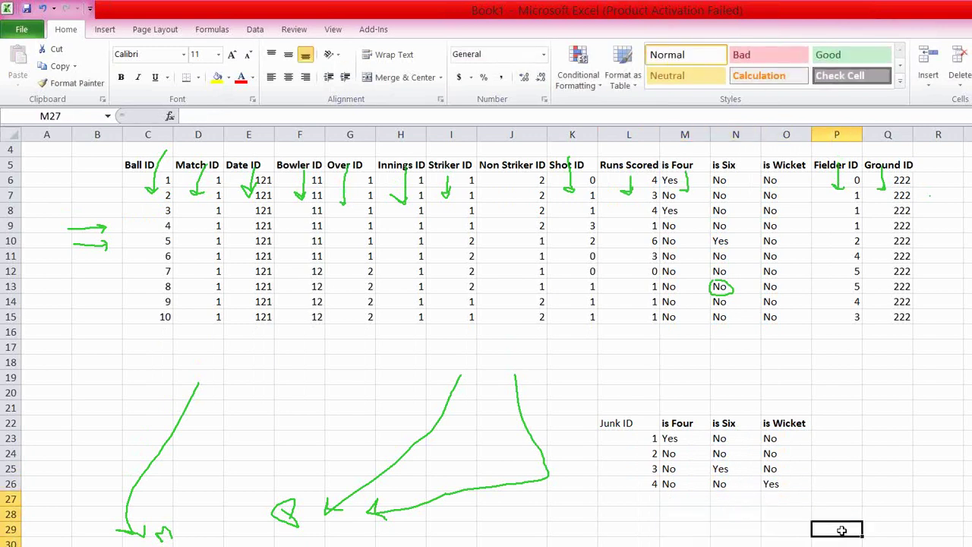
- Check the first combination's is Four, is Six and is Wicket values in M23:O23
left_click(672, 441)
left_click(744, 439)
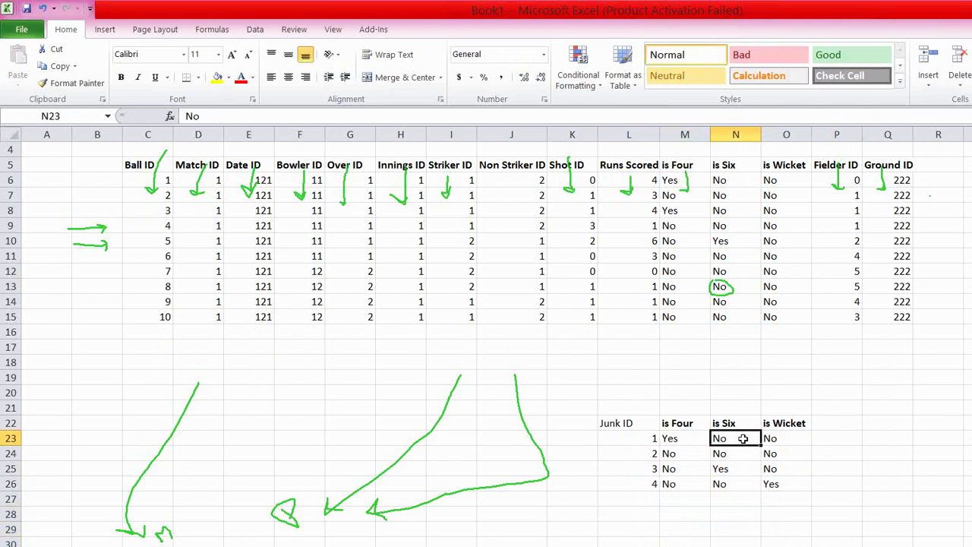
left_click(775, 439)
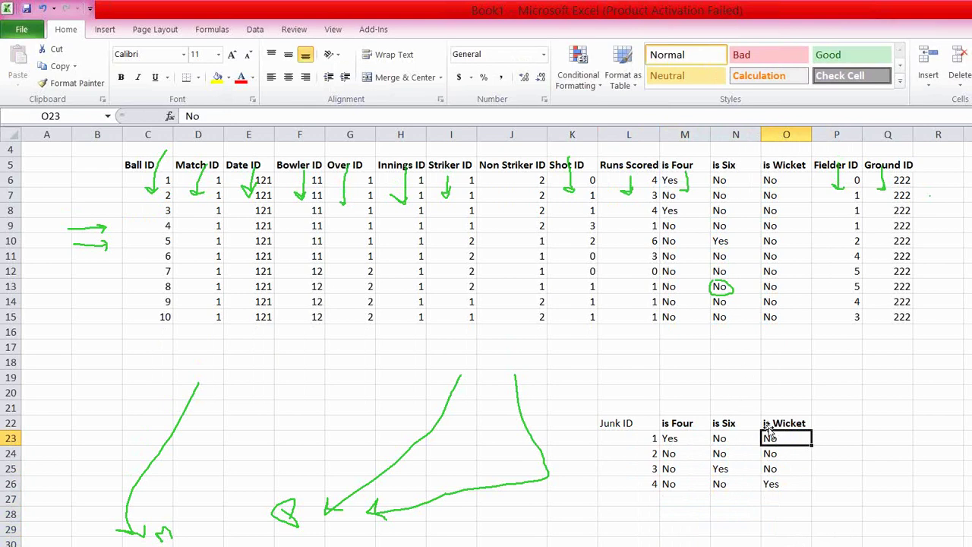
left_click(612, 423)
key("shift+Down")
key("shift+Down")
key("shift+Down")
key("shift+Down")
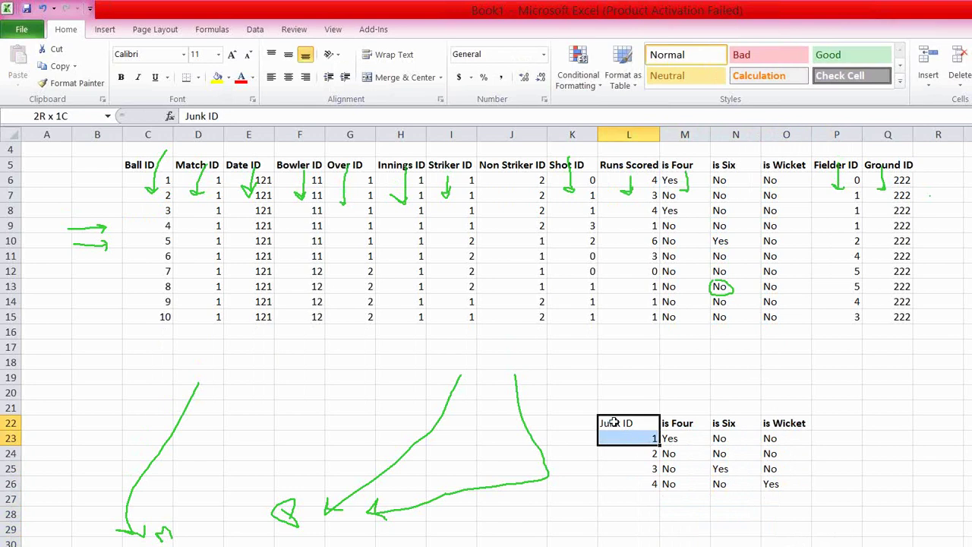
key("shift+Right")
key("shift+Right")
key("shift+Right")
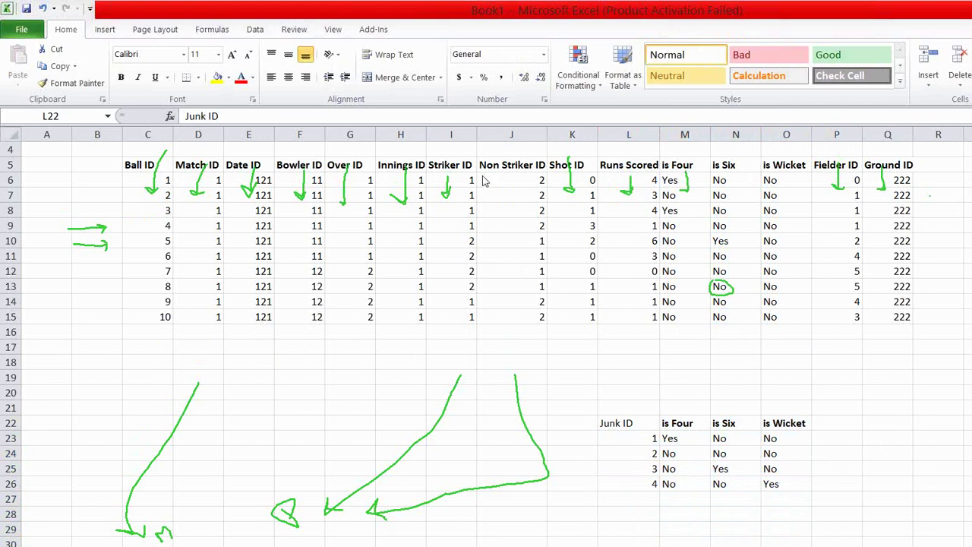
- Insert a blank column P before Fielder ID and give it the header 'Junk ID' in P5
left_click(827, 136)
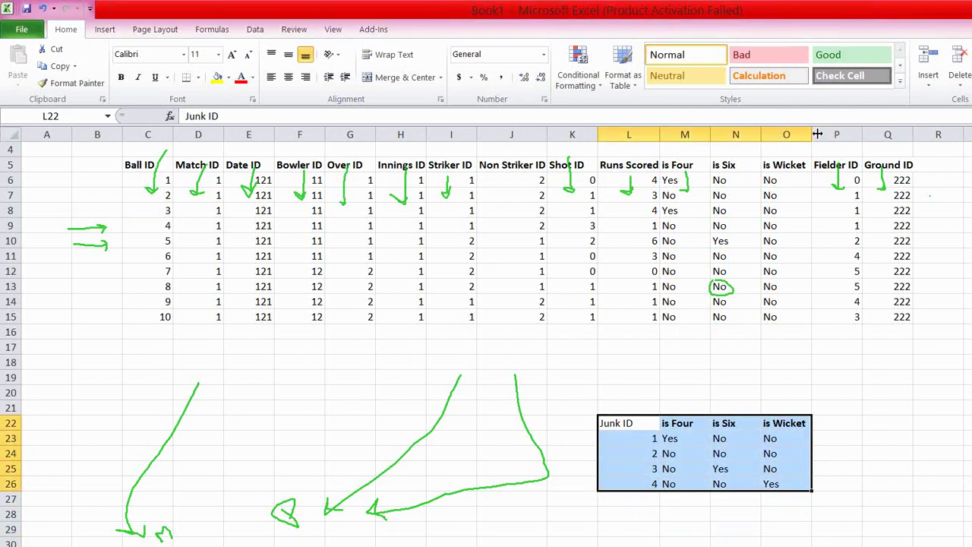
left_click_drag(816, 135, 816, 135)
left_click(839, 135)
right_click(839, 134)
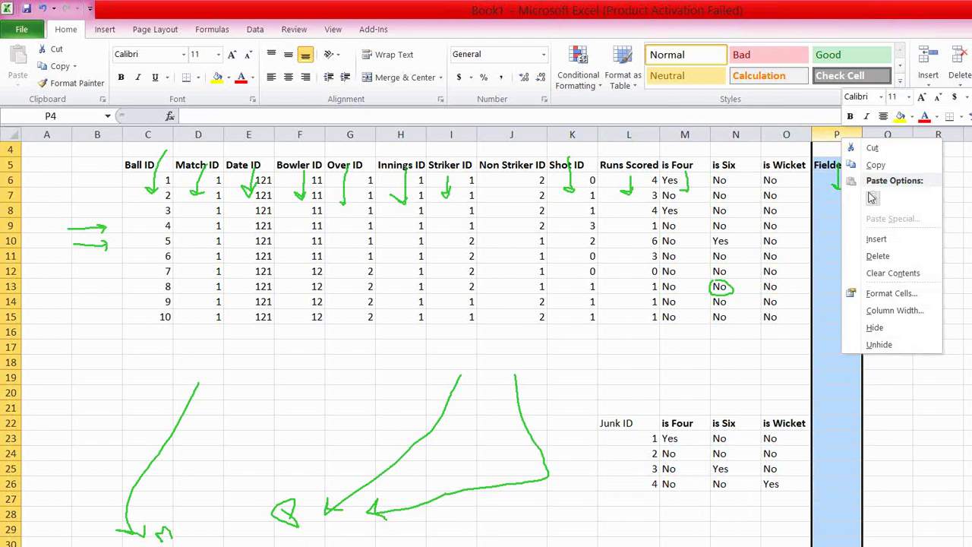
left_click(877, 239)
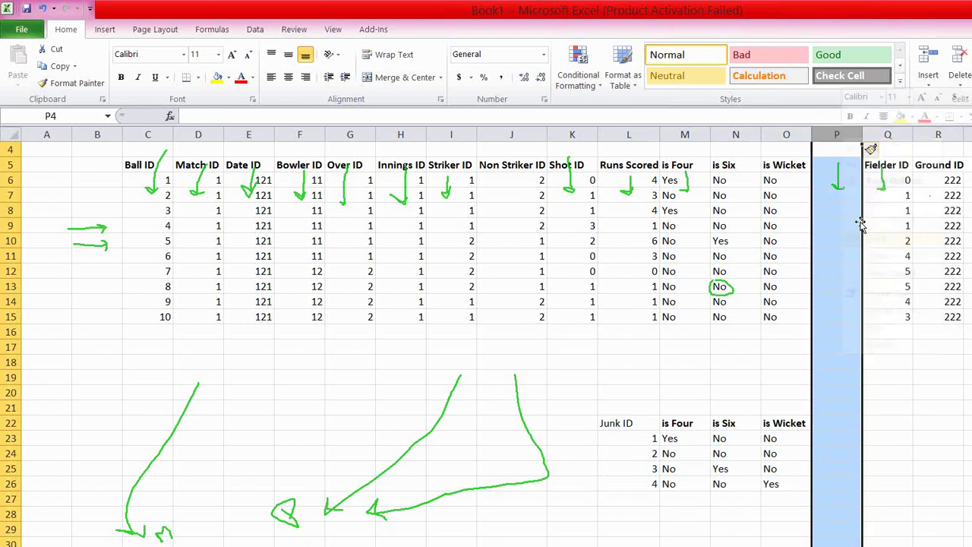
left_click(837, 164)
type("Jun")
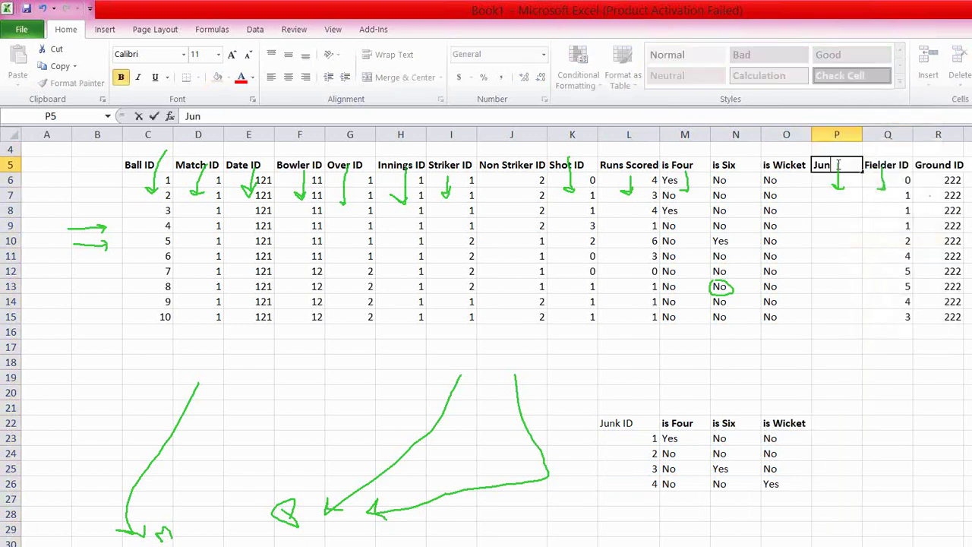
type("k ID")
key("Return")
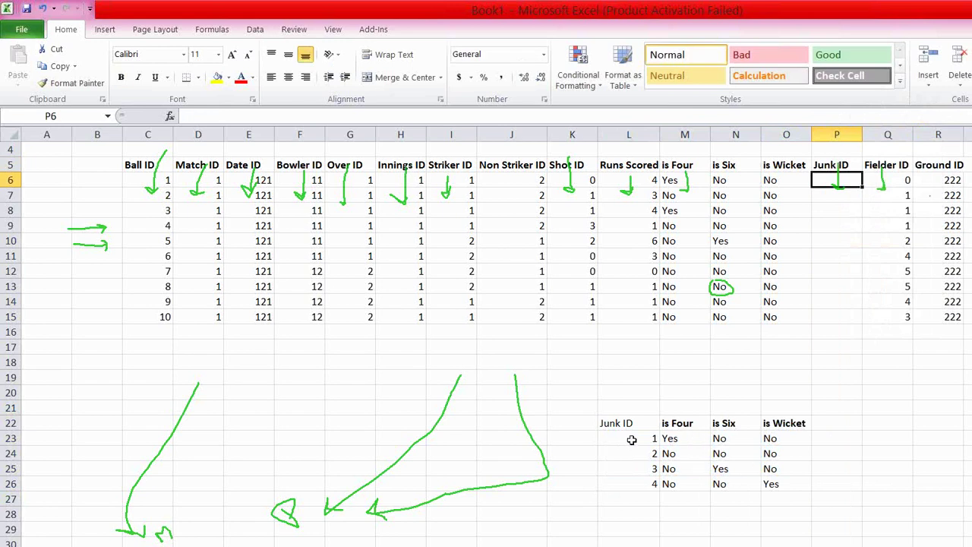
- Check ball 1's indicators and enter Junk IDs 1, 2, 1, 2, 3 for balls 1–5 in P6:P10
left_click(682, 179)
left_click_drag(683, 179, 784, 181)
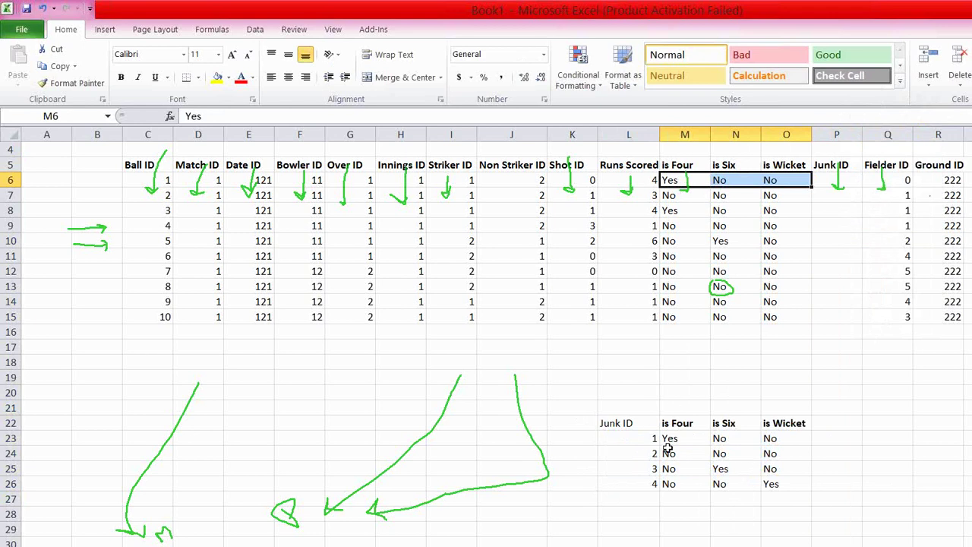
left_click(836, 180)
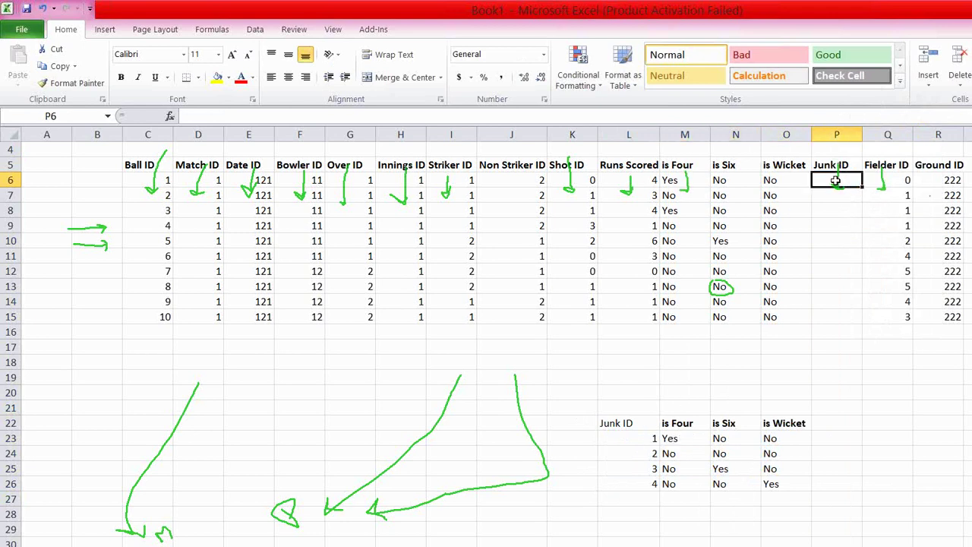
type("1")
key("Return")
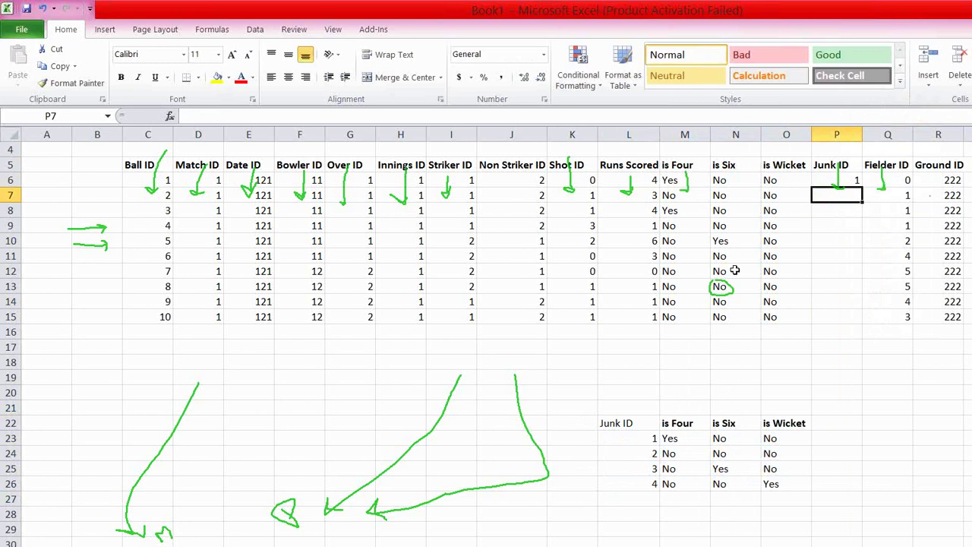
type("2")
key("Return")
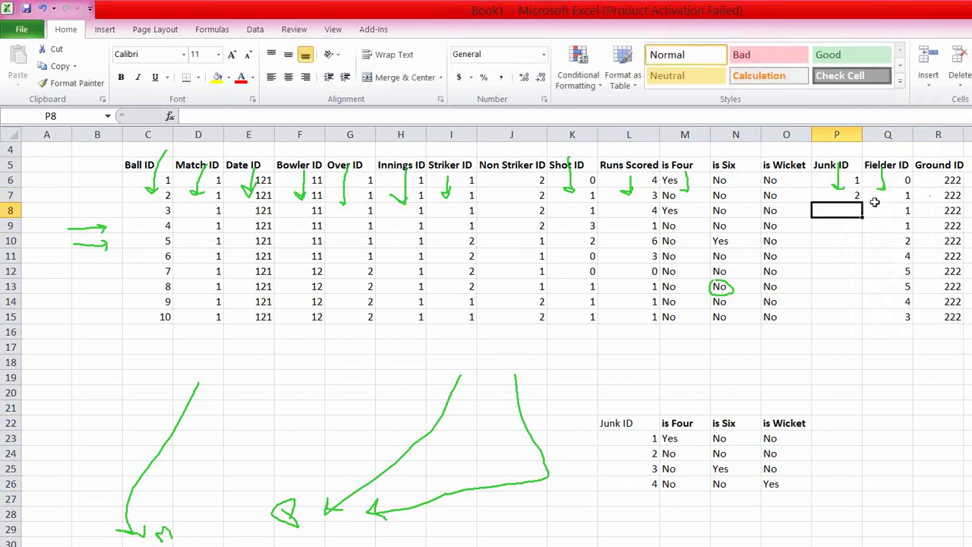
type("1")
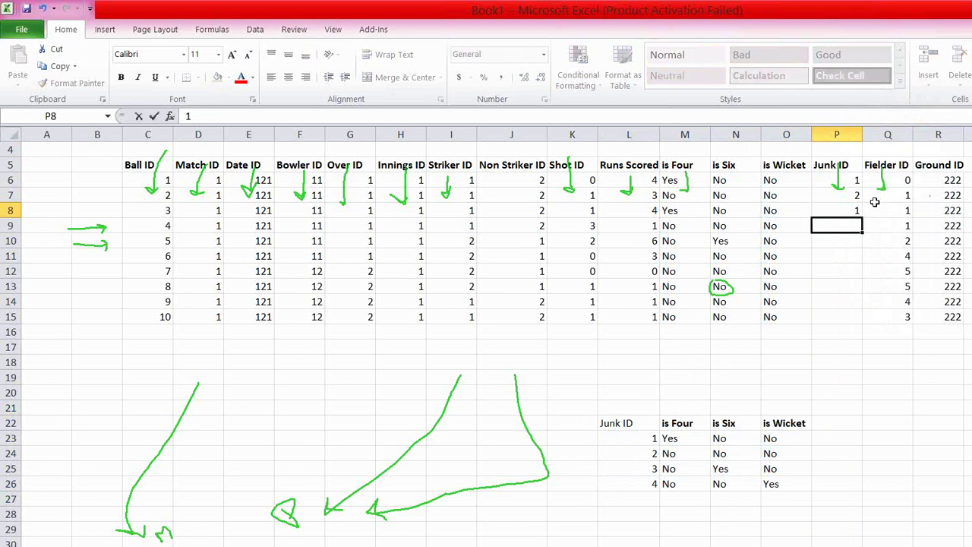
key("Return")
type("2")
key("Return")
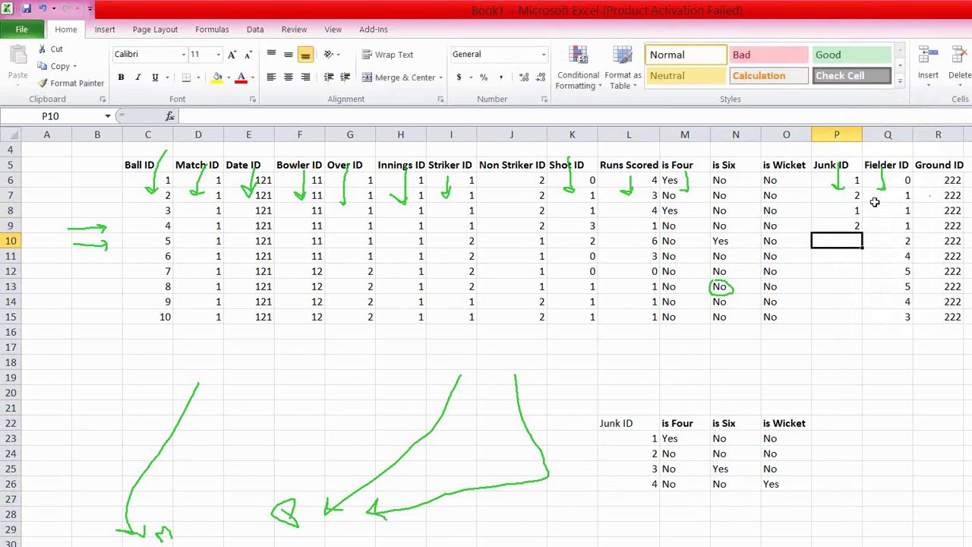
type("3")
key("Return")
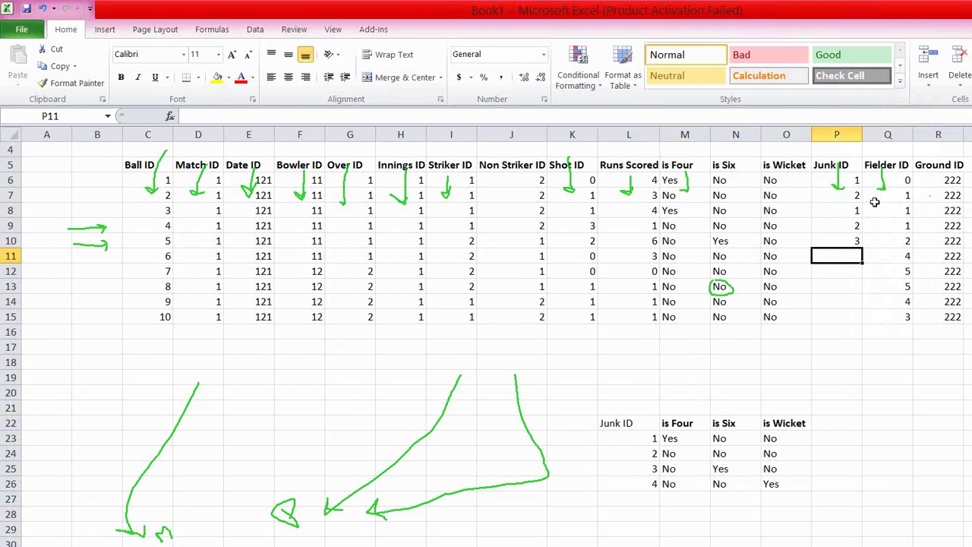
- Enter Junk ID 2 for balls 6–10 in P11:P15
type("2")
key("Return")
type("2")
key("Return")
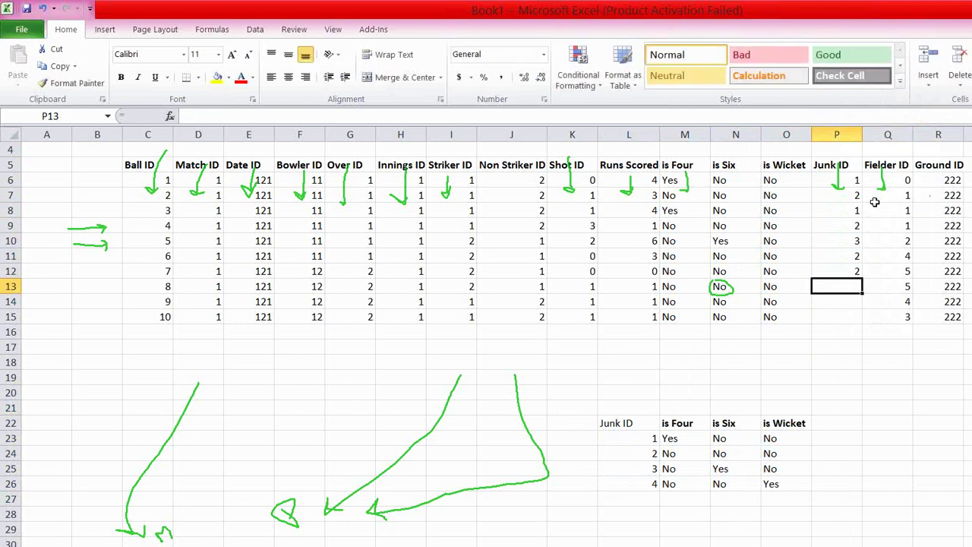
type("2")
key("Return")
type("2")
key("Return")
type("2")
key("Return")
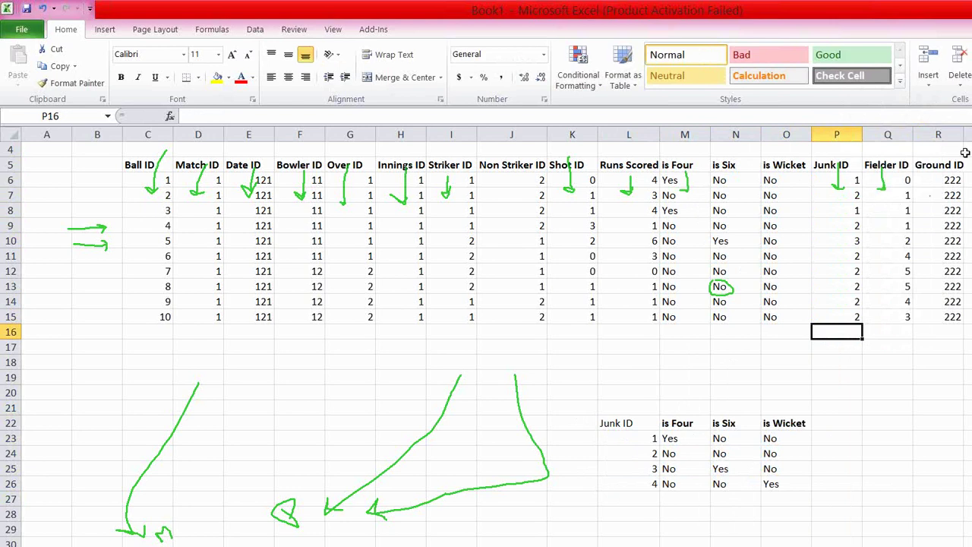
left_click(681, 171)
left_click_drag(681, 170, 779, 316)
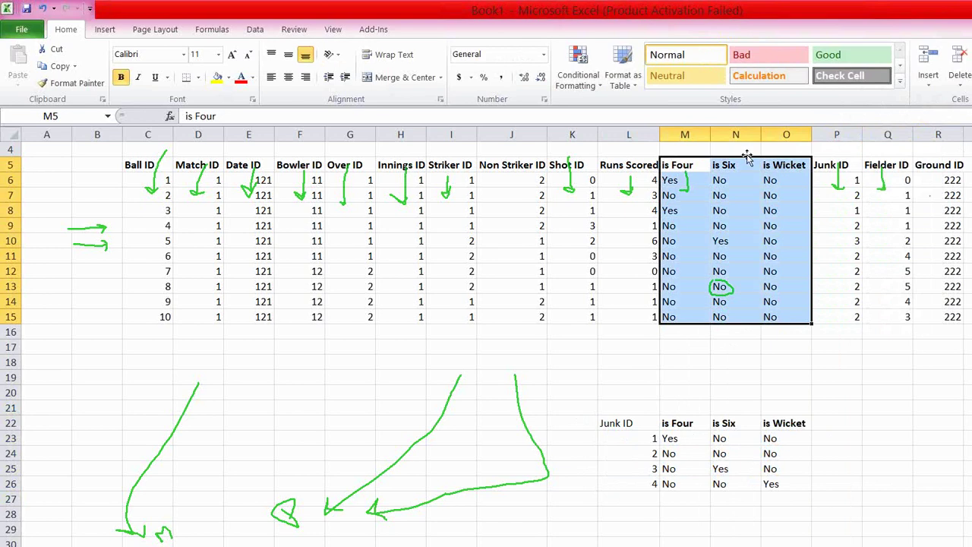
left_click(685, 134)
left_click(778, 133, "shift")
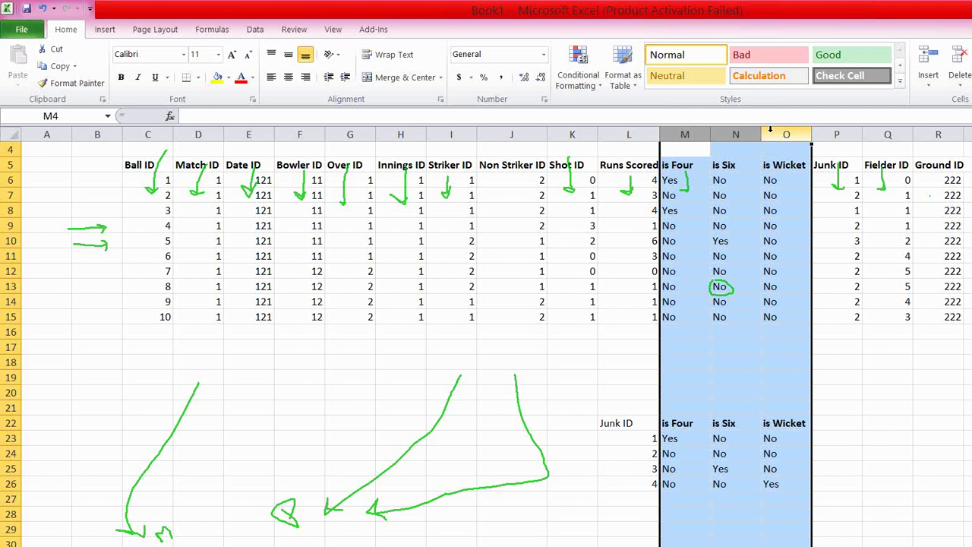
left_click(675, 180)
left_click_drag(674, 180, 679, 180)
key("shift+Down")
key("shift+Down")
key("shift+Down")
key("shift+Down")
key("shift+Down")
key("shift+Down")
key("shift+Down")
key("shift+Down")
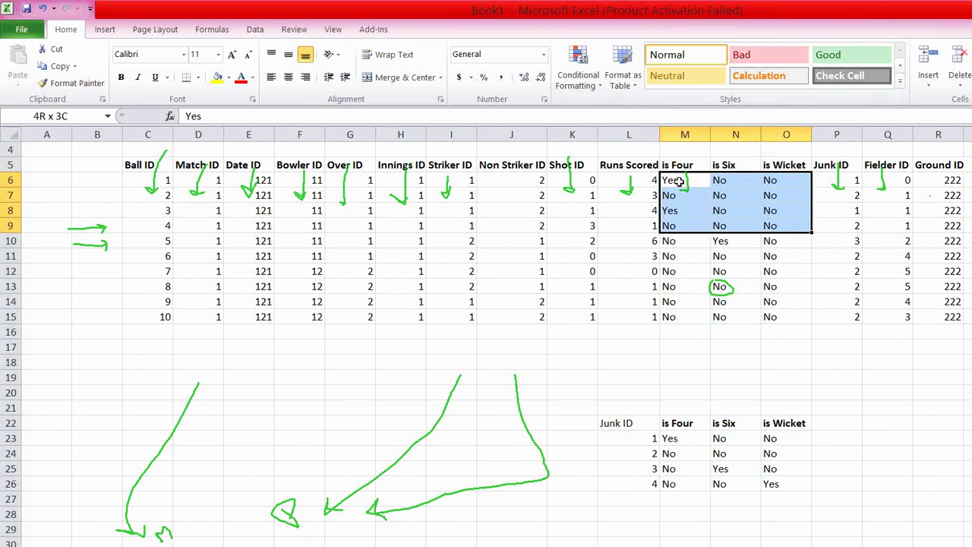
key("shift+Down")
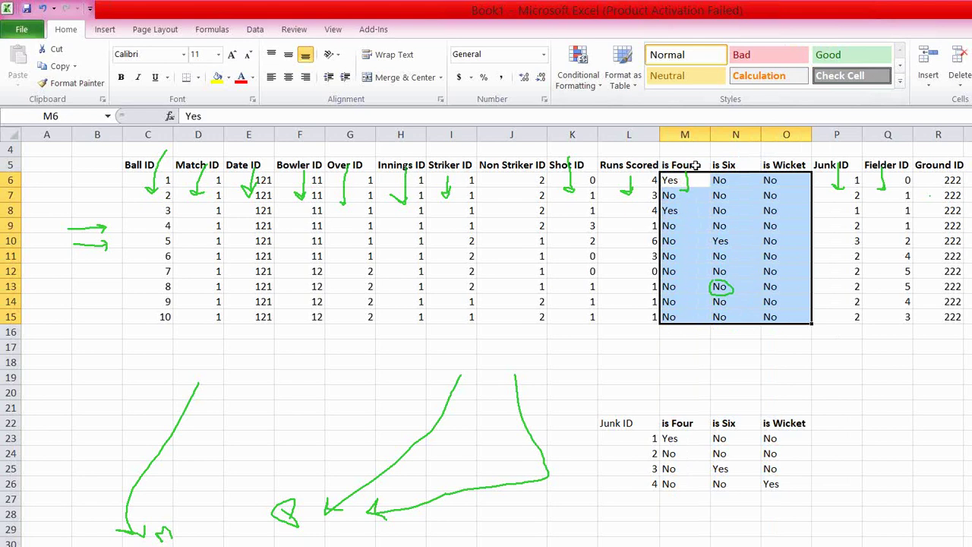
left_click(690, 133)
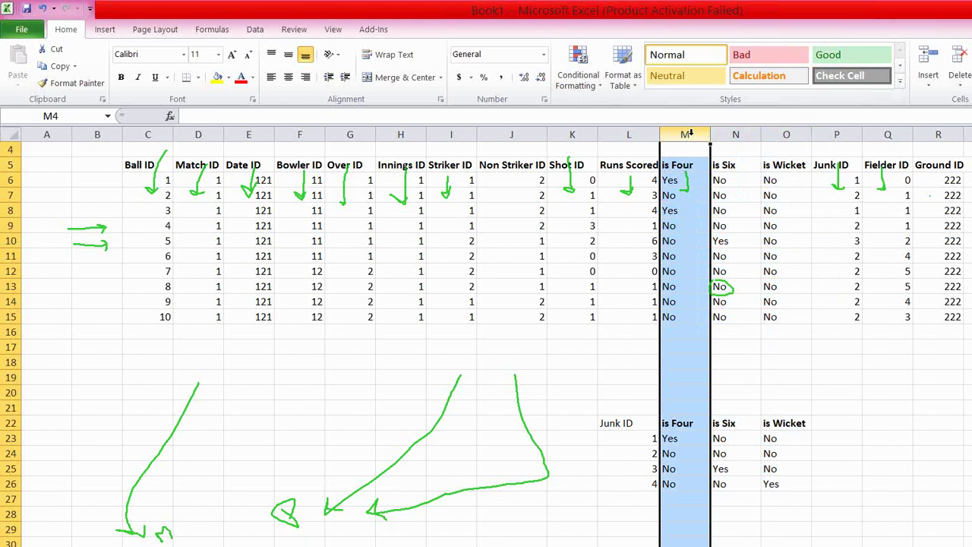
left_click(735, 133)
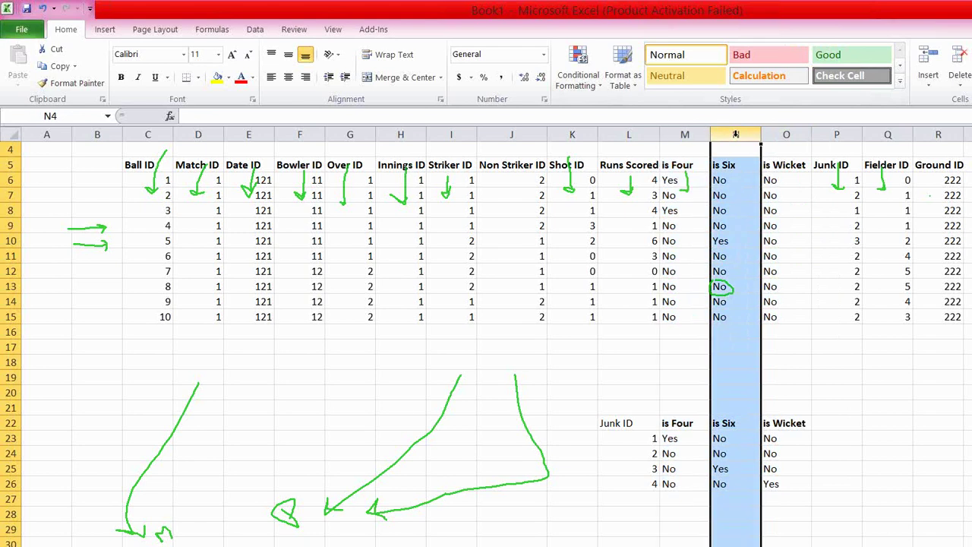
left_click(782, 132)
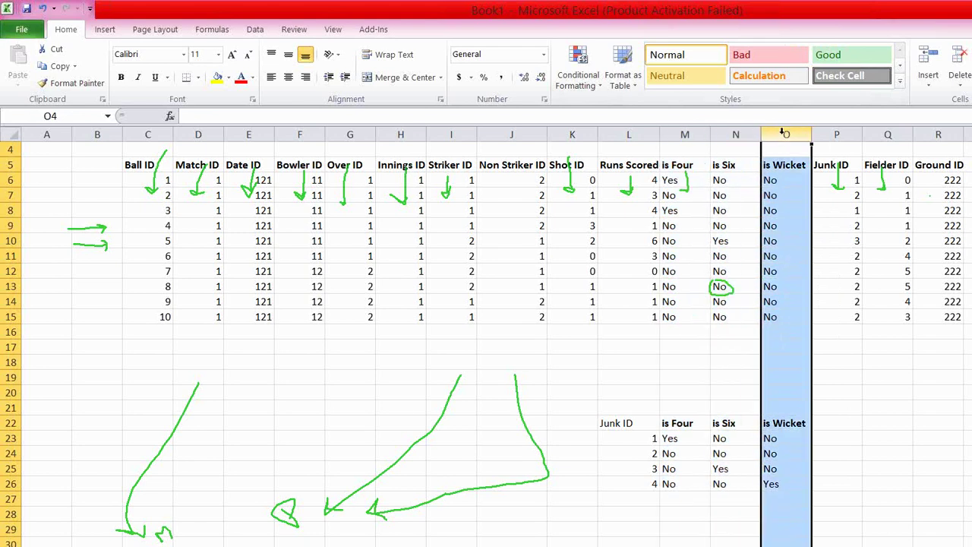